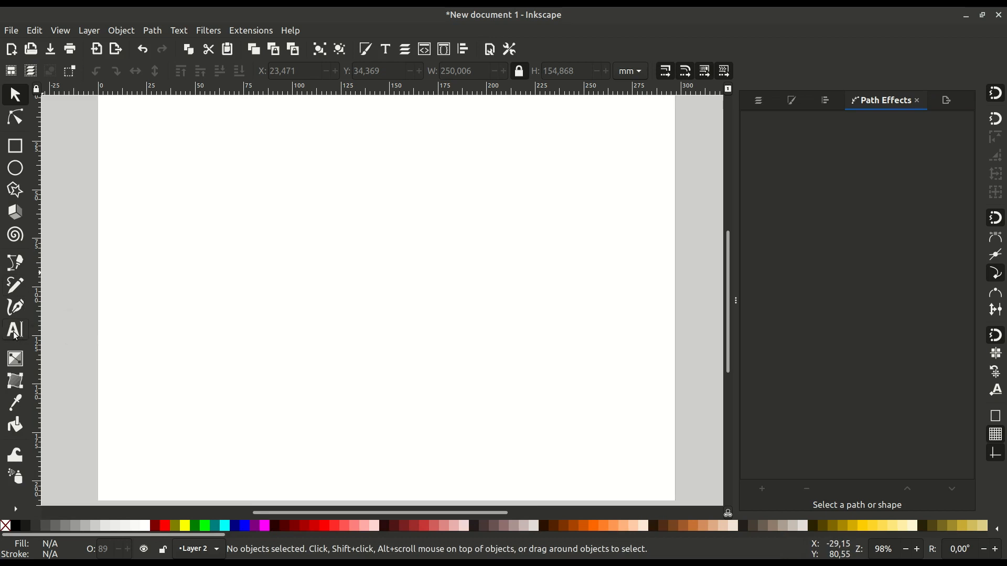
Add the text "INKSCAPE" in the upper part of the blank page
click(15, 334)
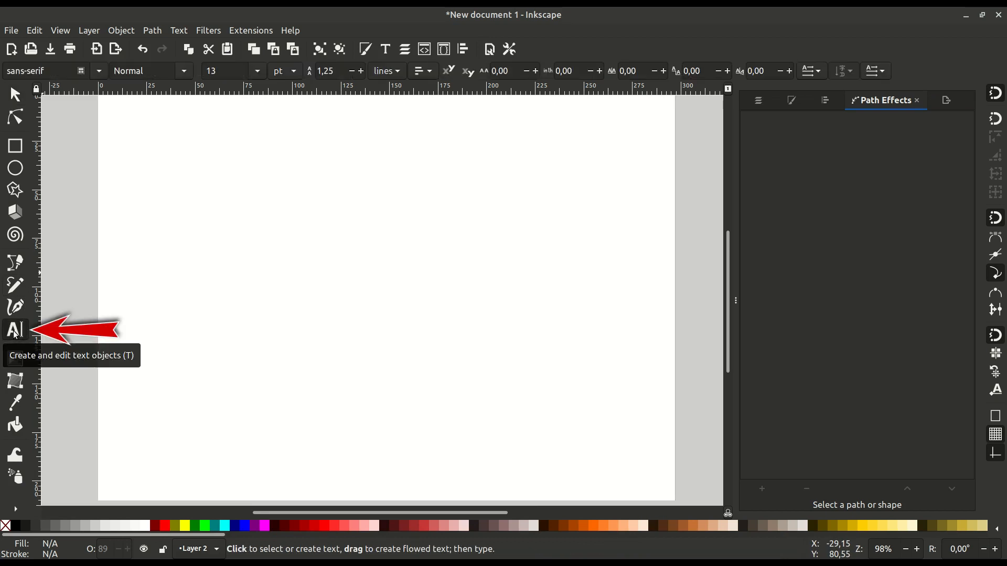
click(184, 215)
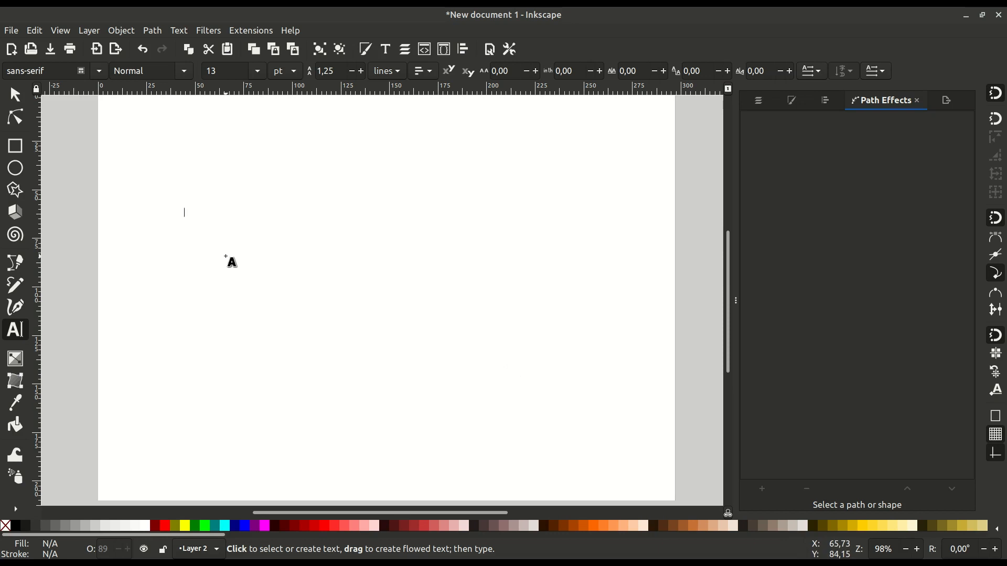
text(INKSCAPE)
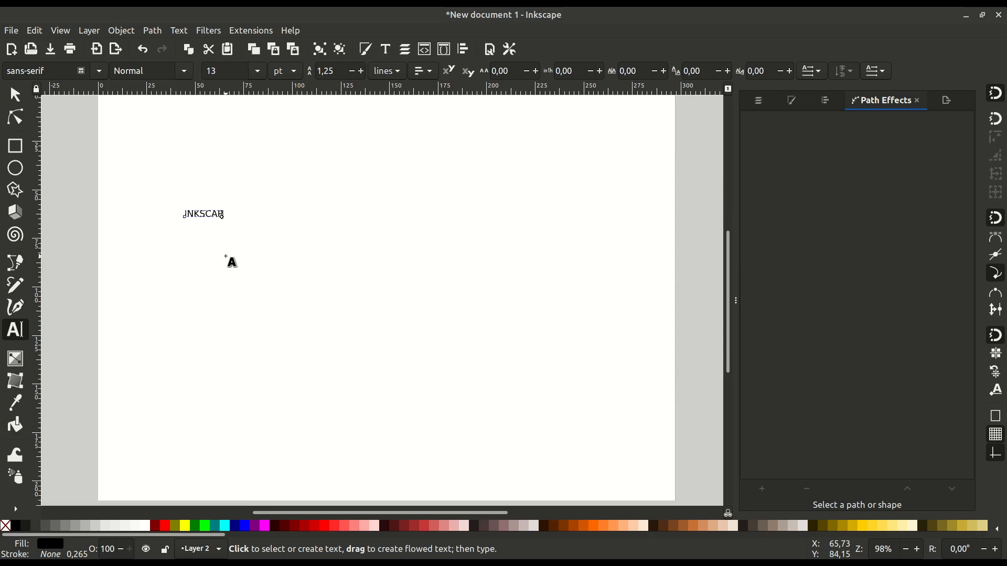
Set the font of the whole INKSCAPE text to Impact
double_click(205, 212)
drag(49, 71, 1, 68)
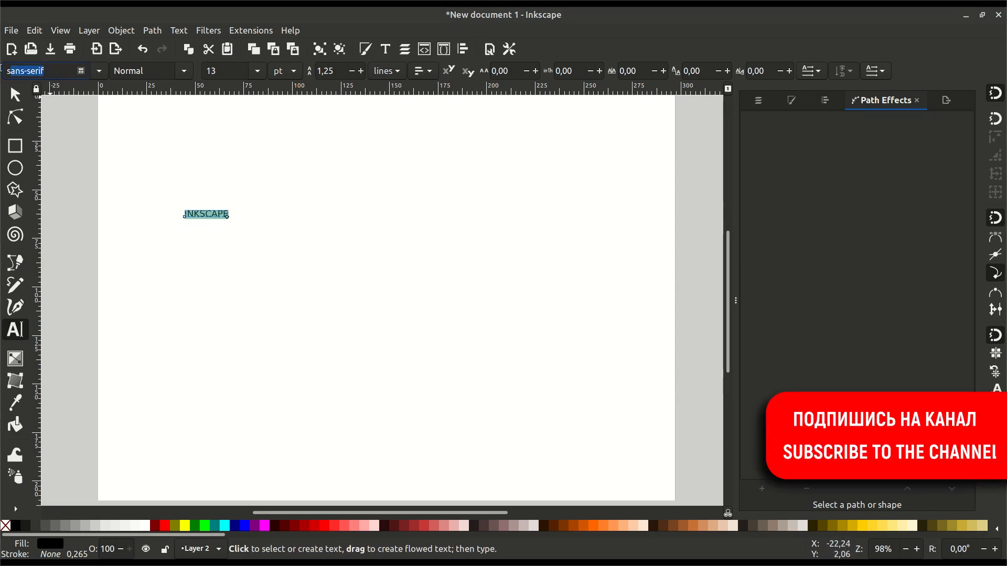
text(imp)
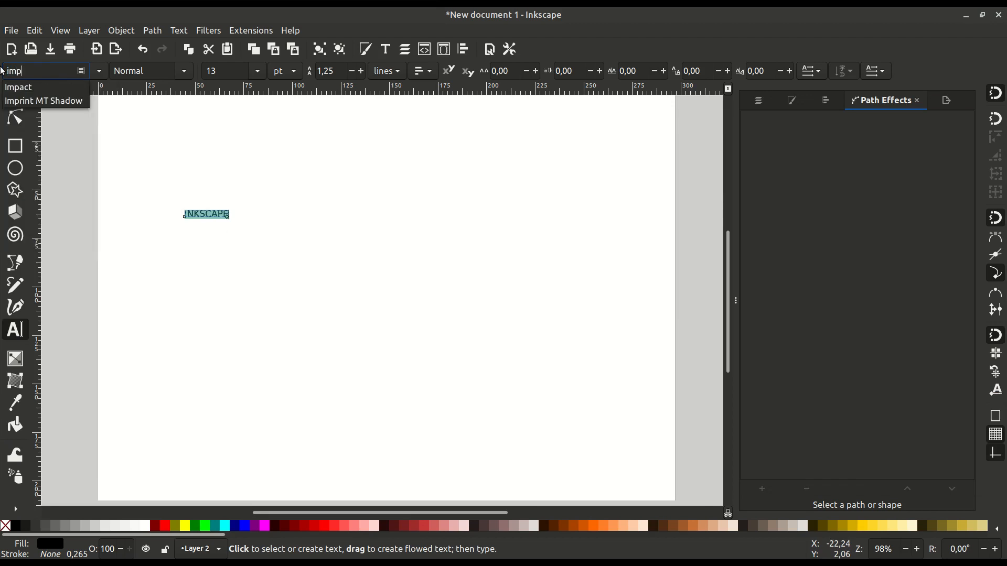
click(22, 88)
Enlarge the text to about 204 × 44 mm and move it up to the page's upper part
click(16, 96)
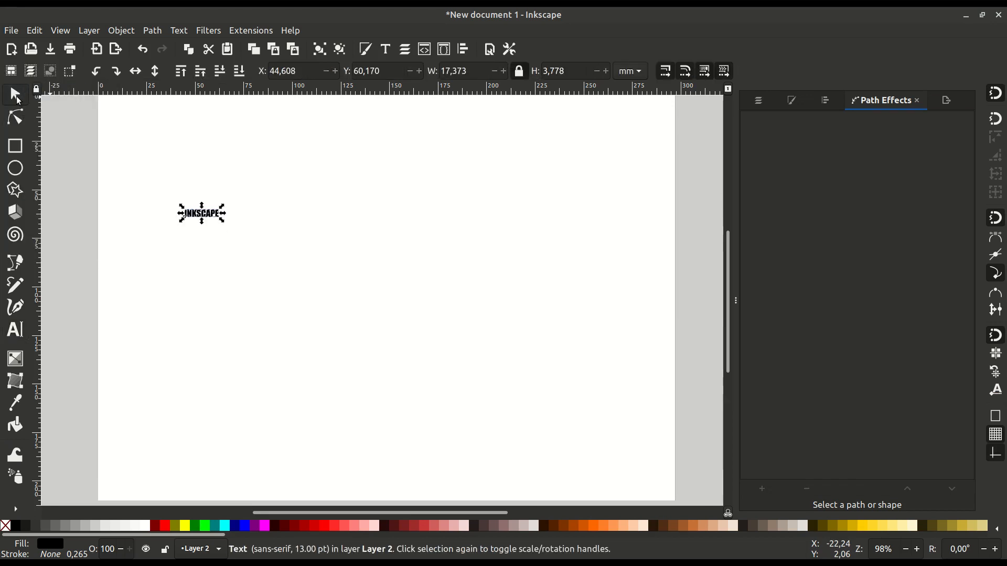
drag(223, 221, 603, 328)
drag(420, 272, 422, 236)
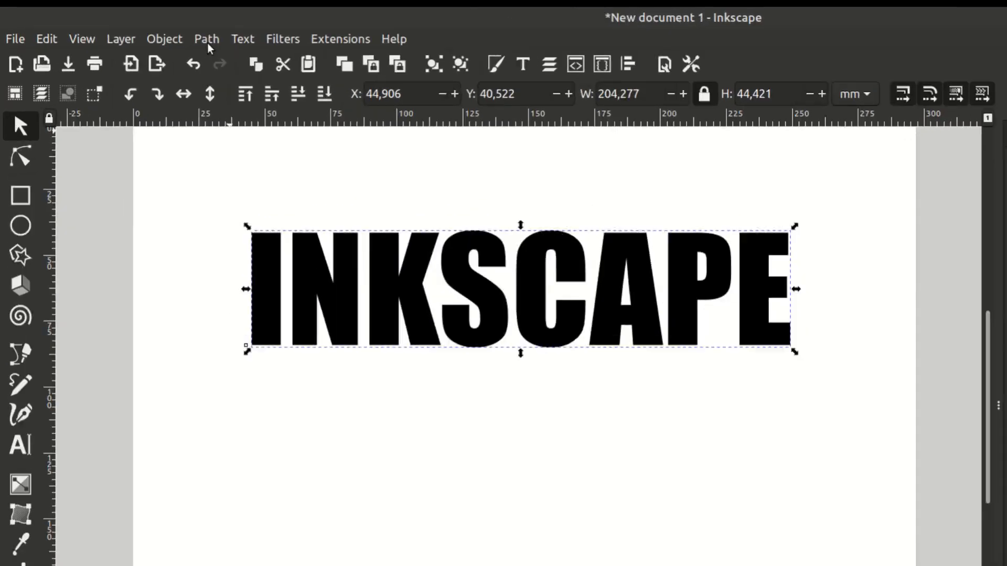
Convert the INKSCAPE text to a path and duplicate the resulting letter group
click(152, 31)
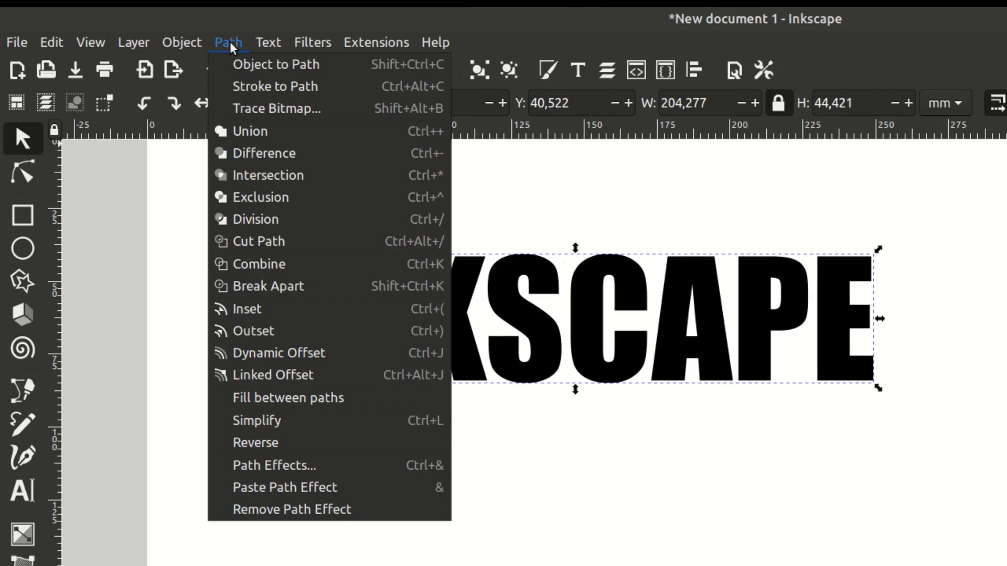
click(340, 71)
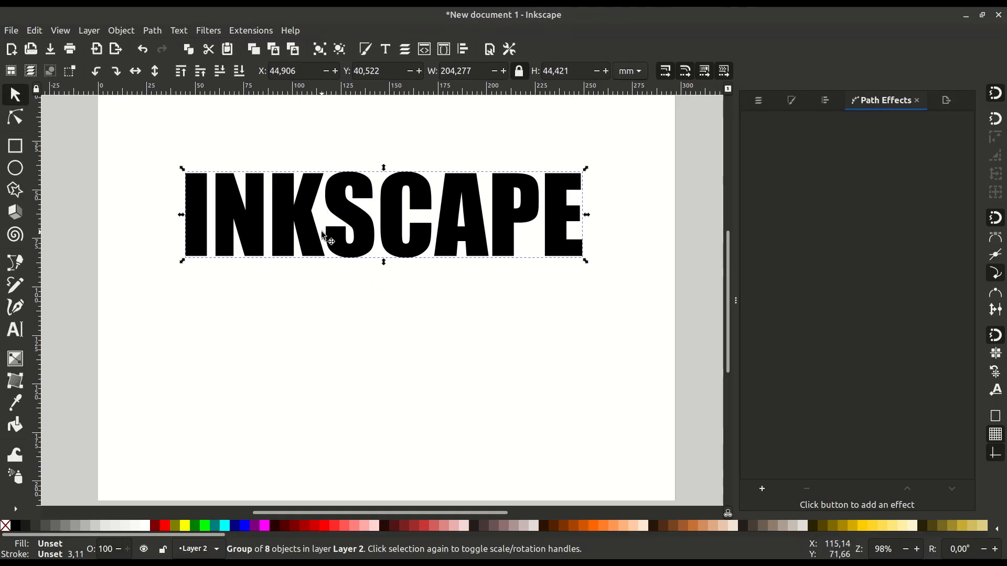
right_click(351, 210)
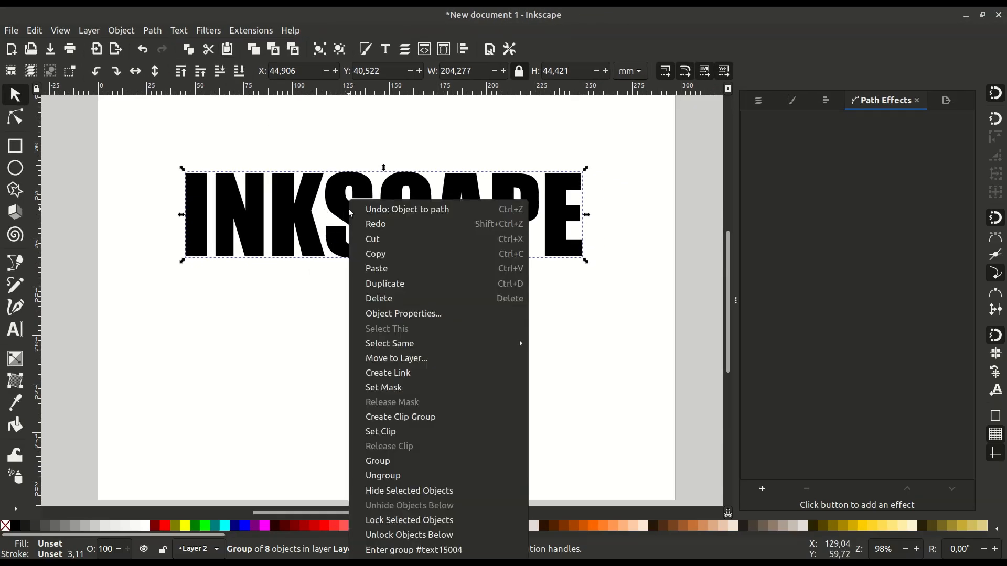
click(446, 289)
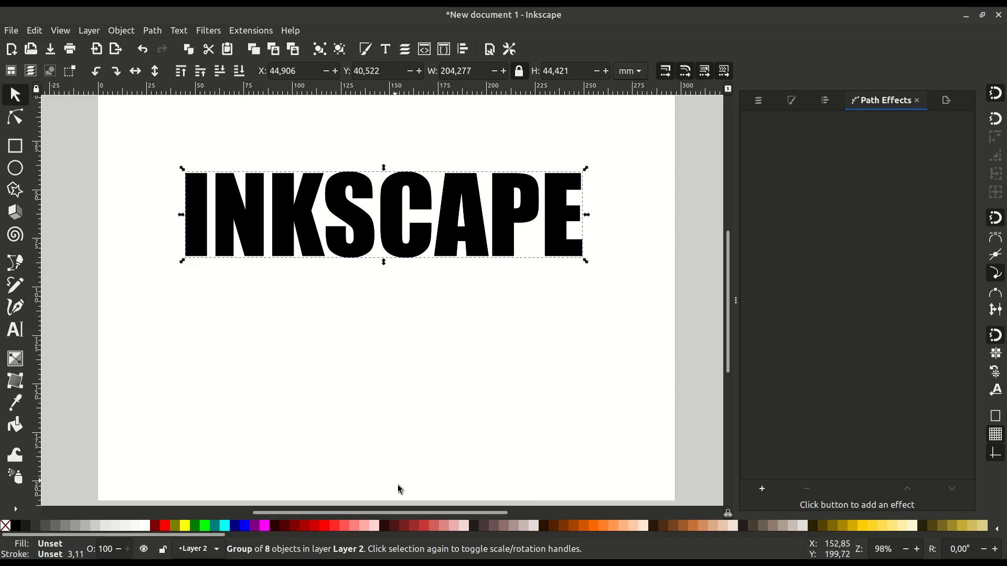
Fill the duplicated letter group with red and lower it one step beneath the black letters
click(425, 524)
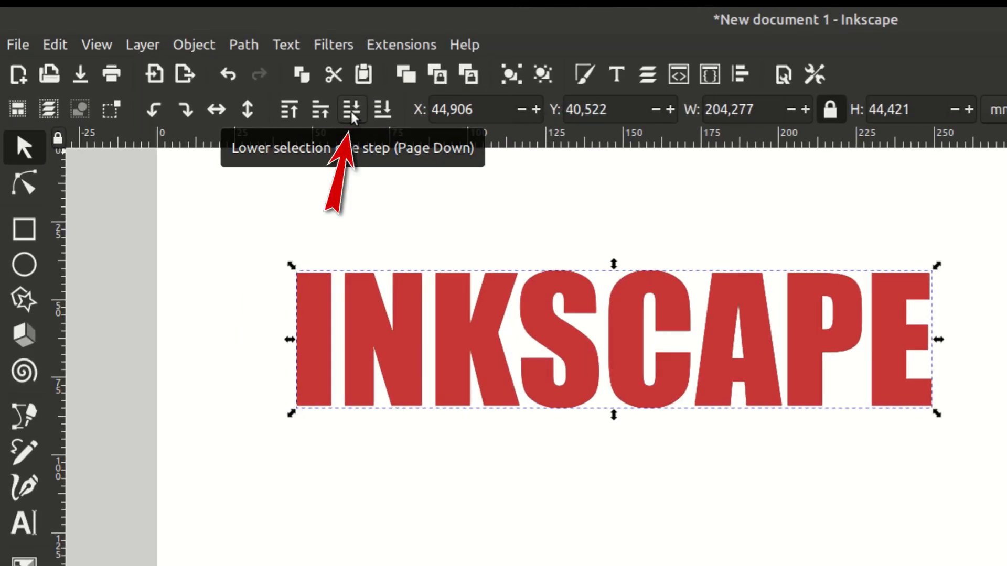
click(352, 110)
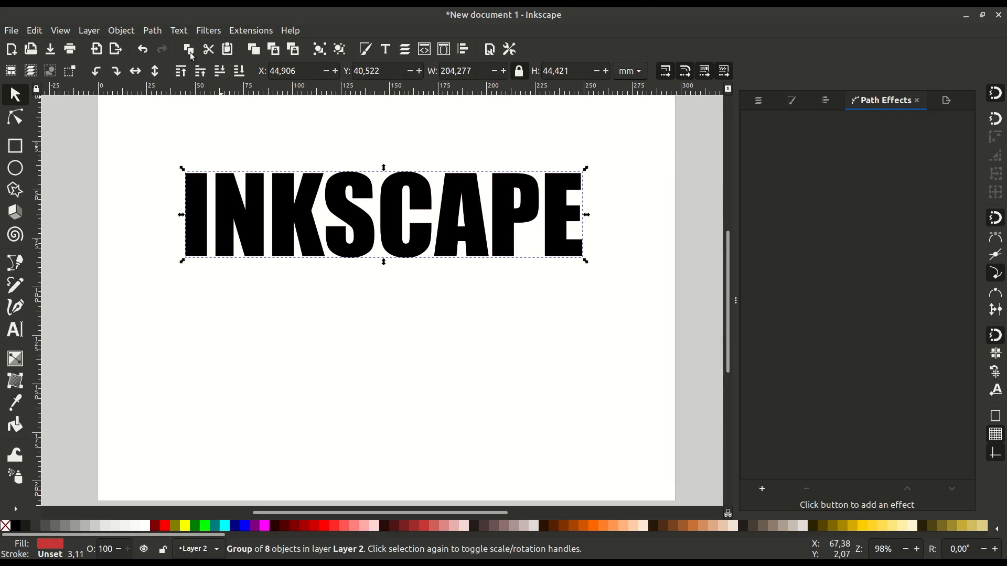
Add an Offset path effect to the red letter group and set its offset to 2.5 mm
click(152, 30)
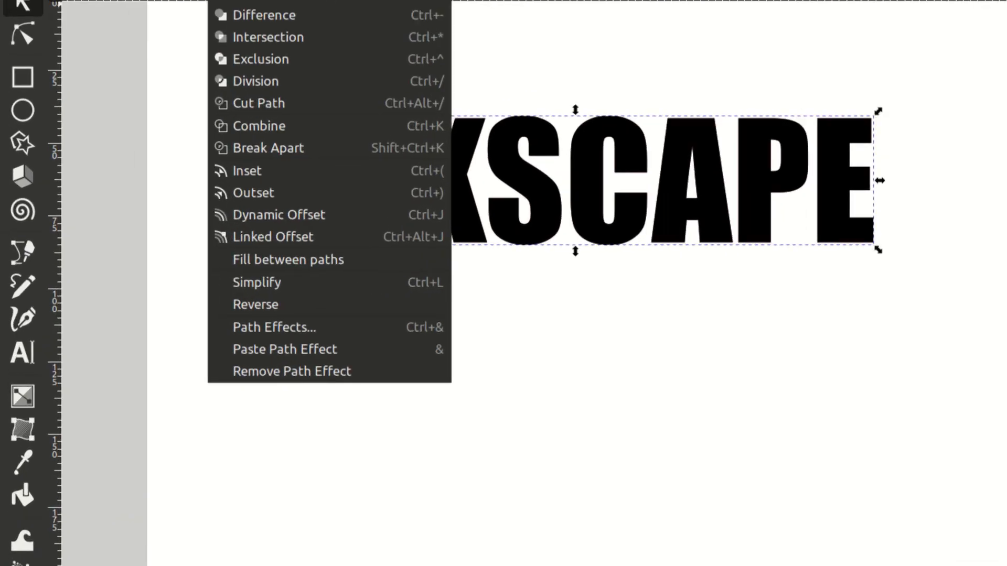
click(361, 327)
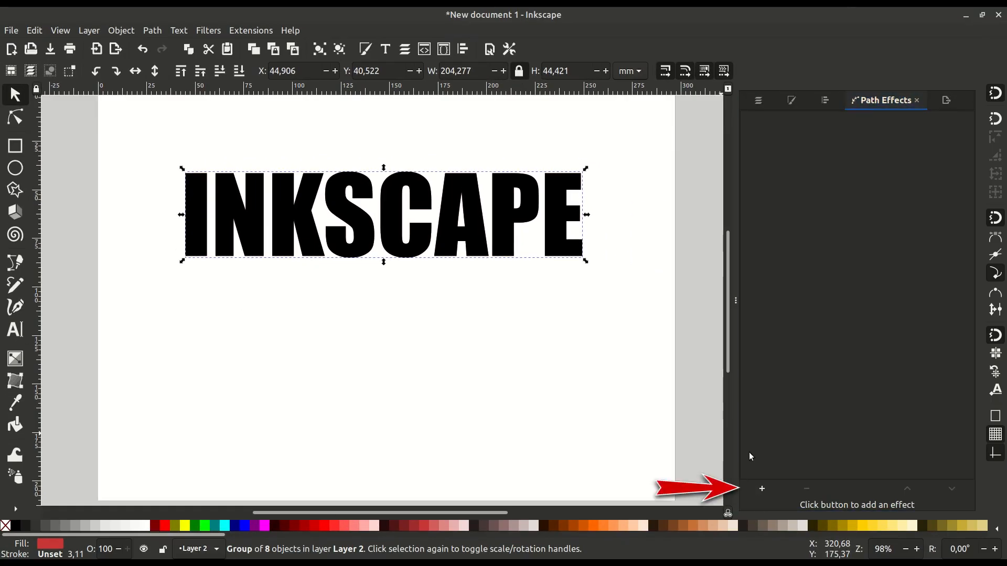
click(772, 489)
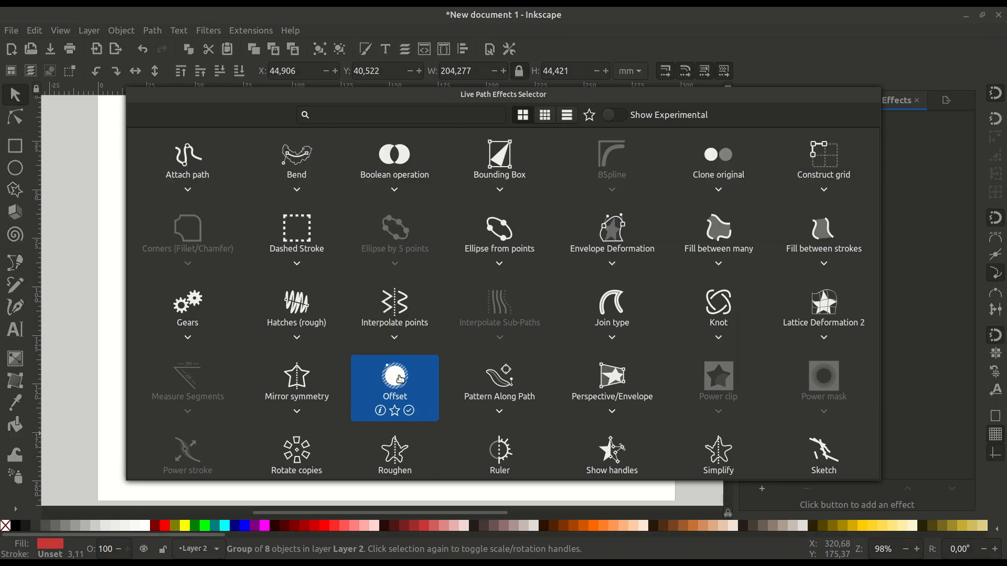
click(400, 378)
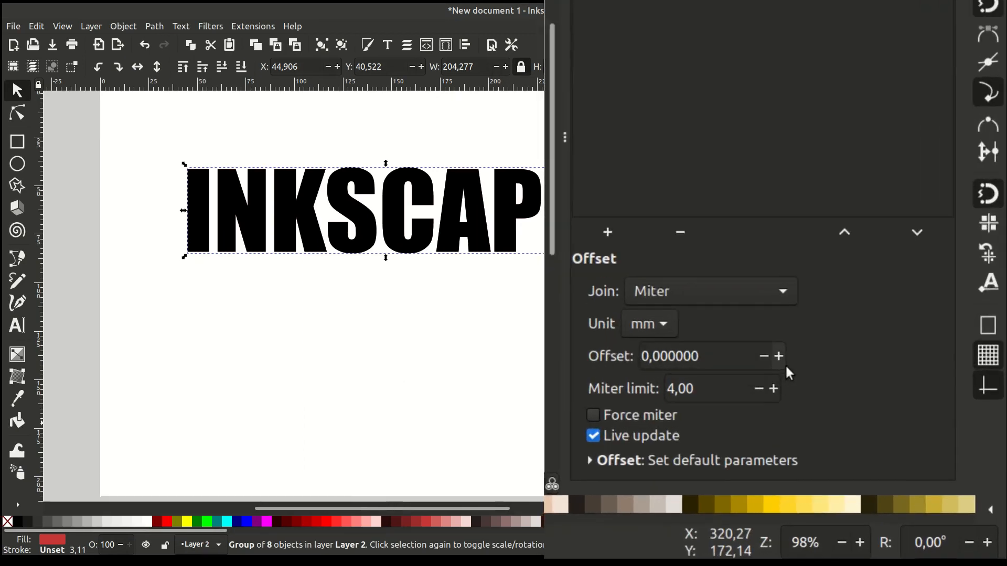
click(779, 356)
drag(770, 347, 769, 348)
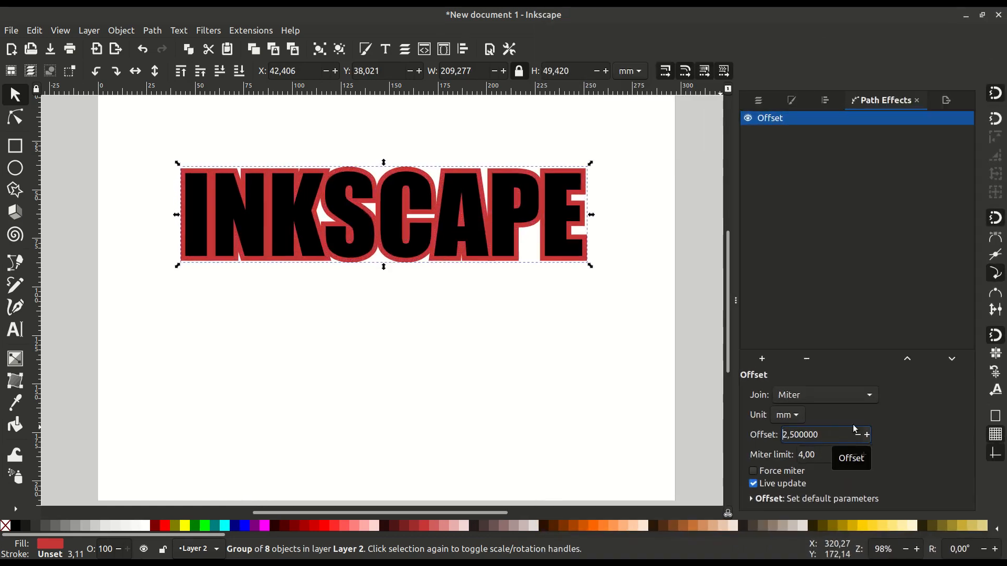
Convert the red offset letter group to a plain path and clear the selection
click(152, 30)
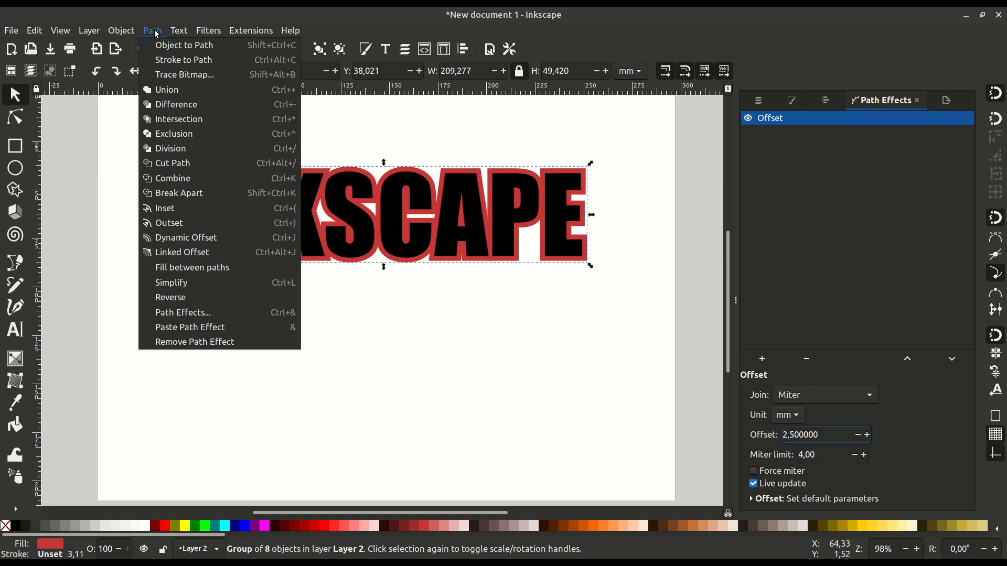
click(167, 46)
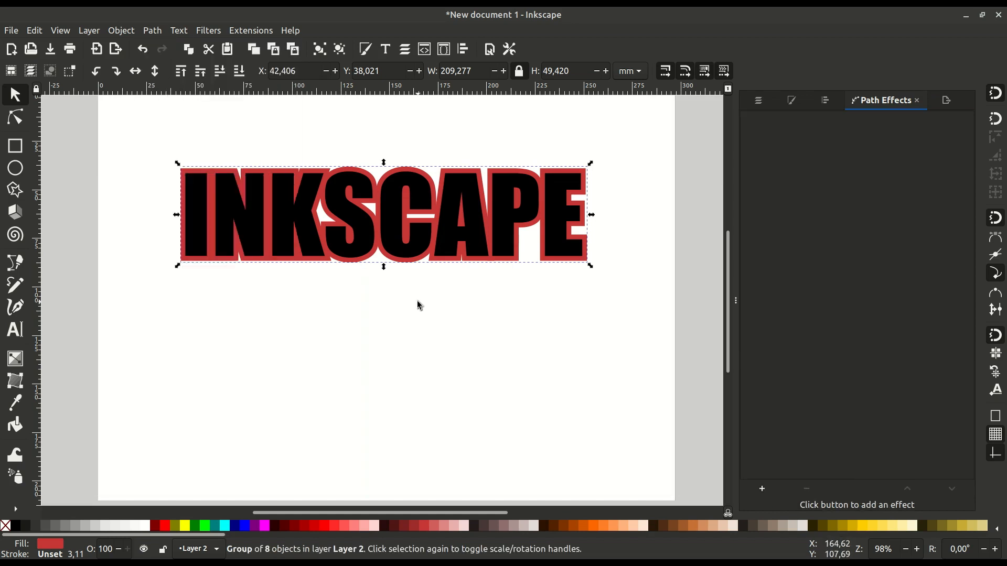
click(420, 293)
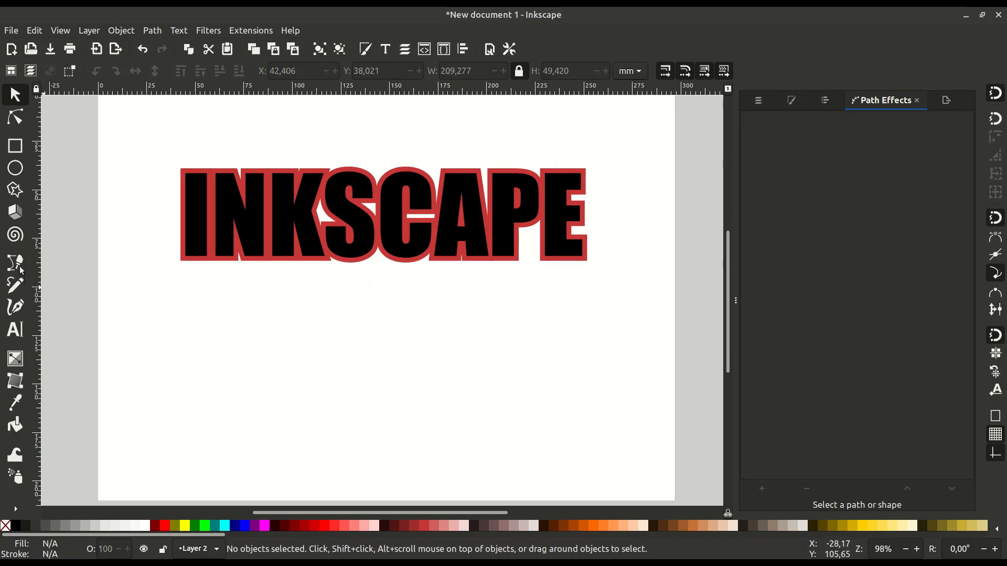
Draw a five-pointed star about 91 mm wide below the lettering and fill it with green
click(14, 190)
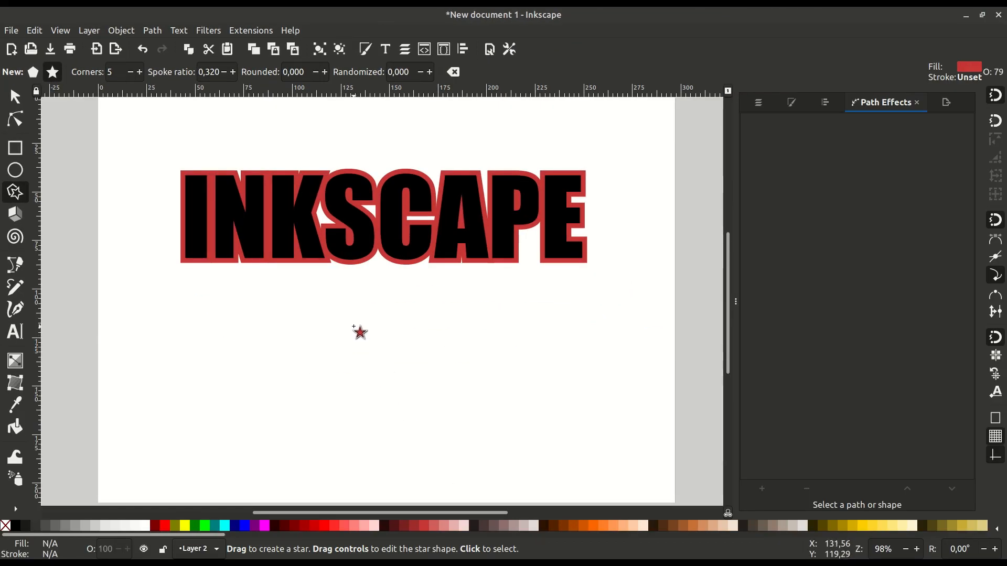
drag(570, 523, 602, 565)
drag(377, 376, 414, 404)
click(14, 96)
drag(380, 331, 409, 384)
scroll(476, 527, down, 5)
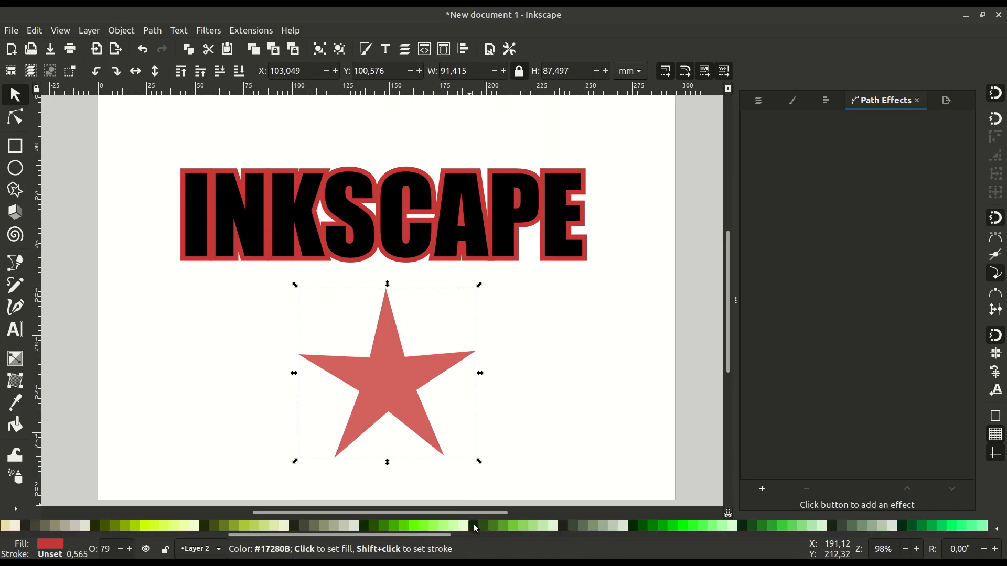
click(514, 527)
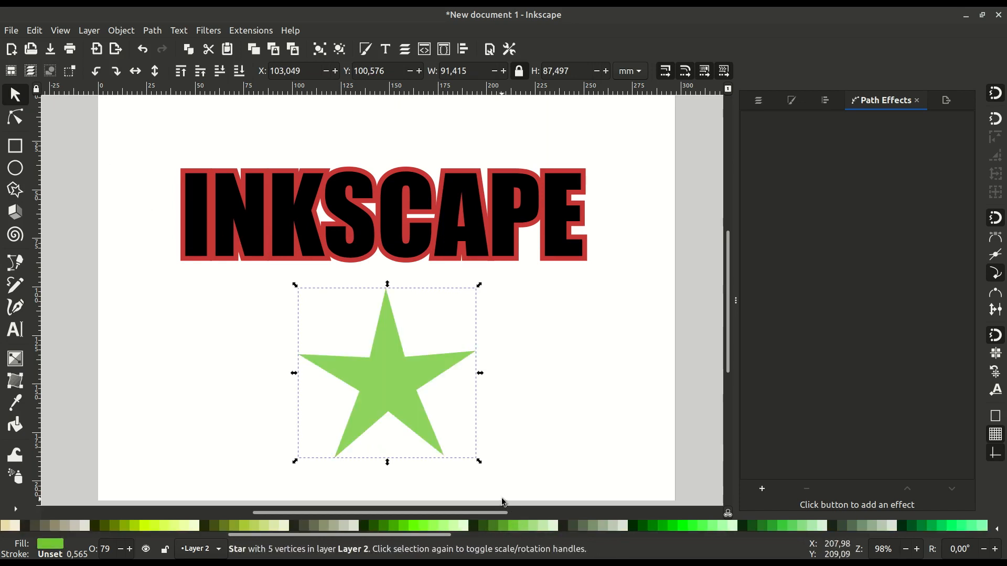
Move the outlined INKSCAPE lettering and the star slightly upward, leaving a gap between them
mouse_move(135, 156)
mouse_down()
mouse_move(631, 310)
mouse_move(660, 328)
mouse_up()
drag(481, 230, 481, 197)
drag(393, 396, 396, 373)
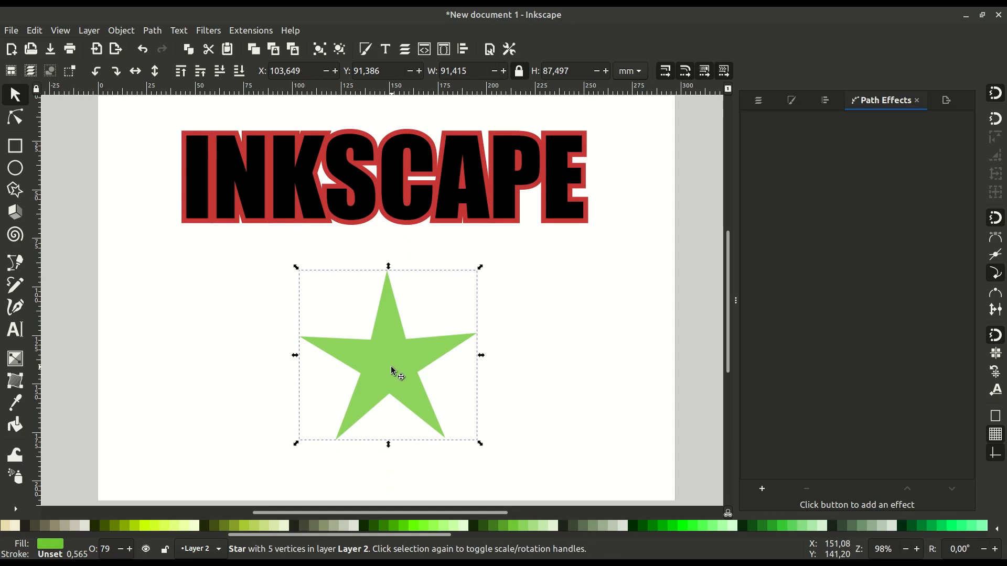
Convert the green star to a path and duplicate it in place
click(154, 31)
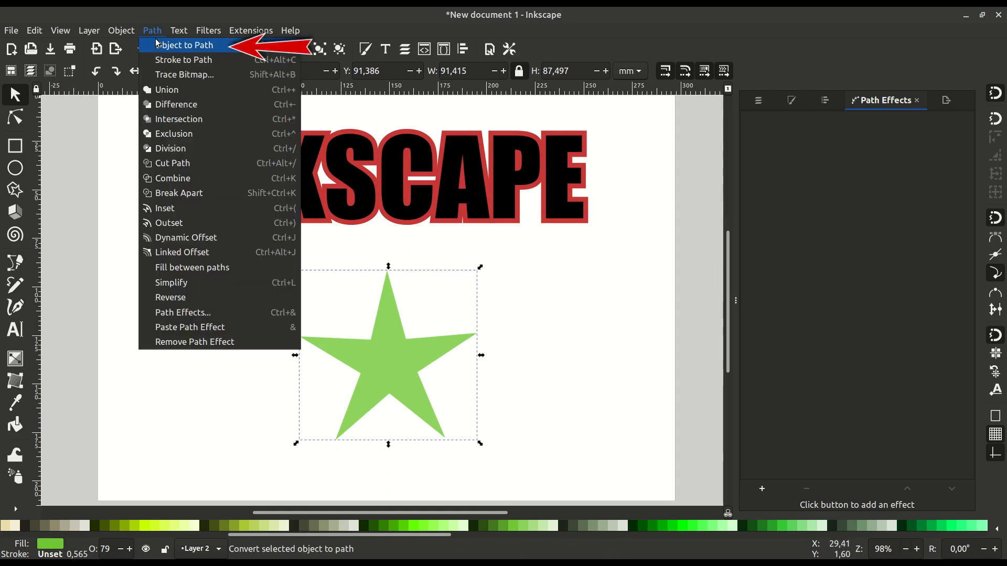
click(158, 46)
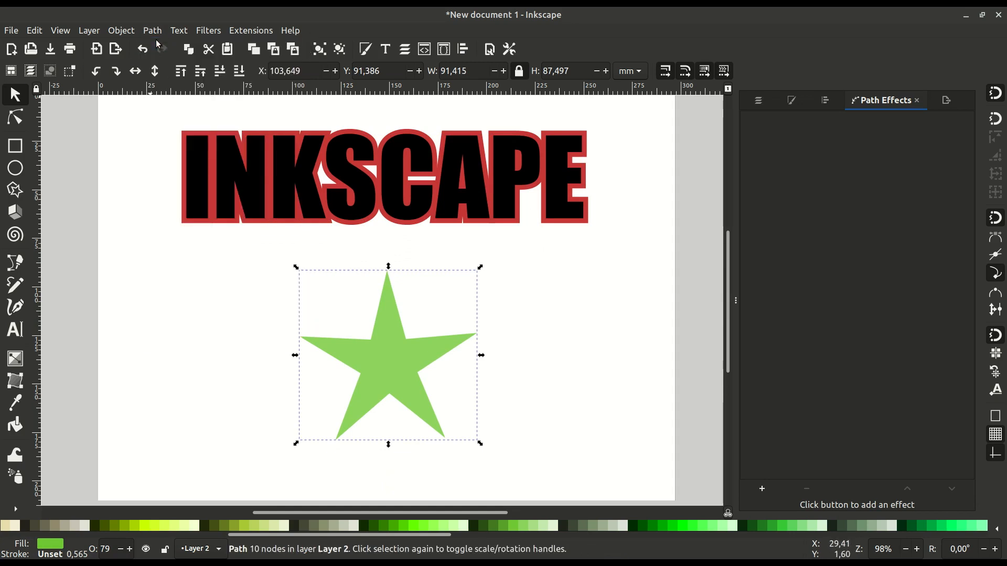
right_click(396, 356)
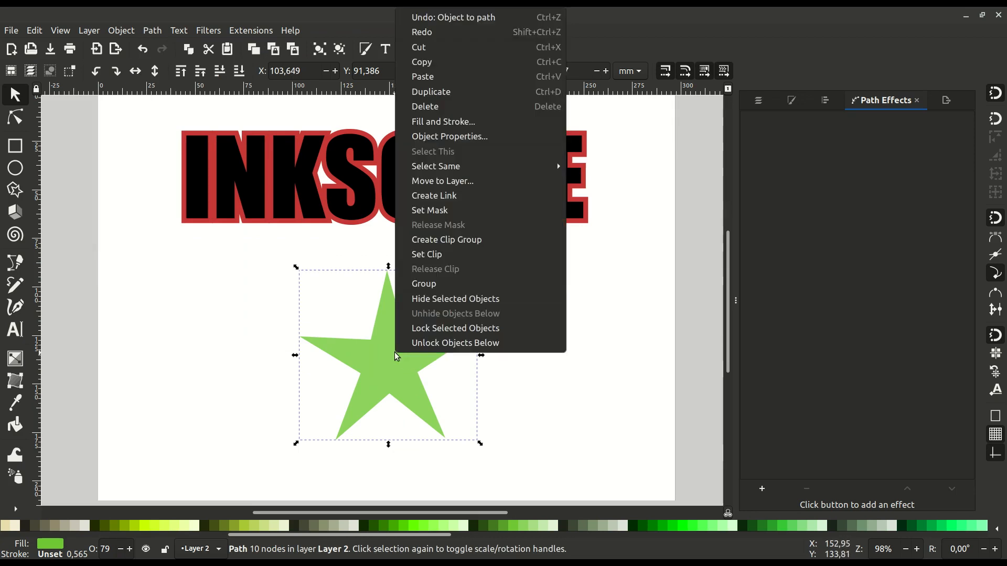
click(480, 95)
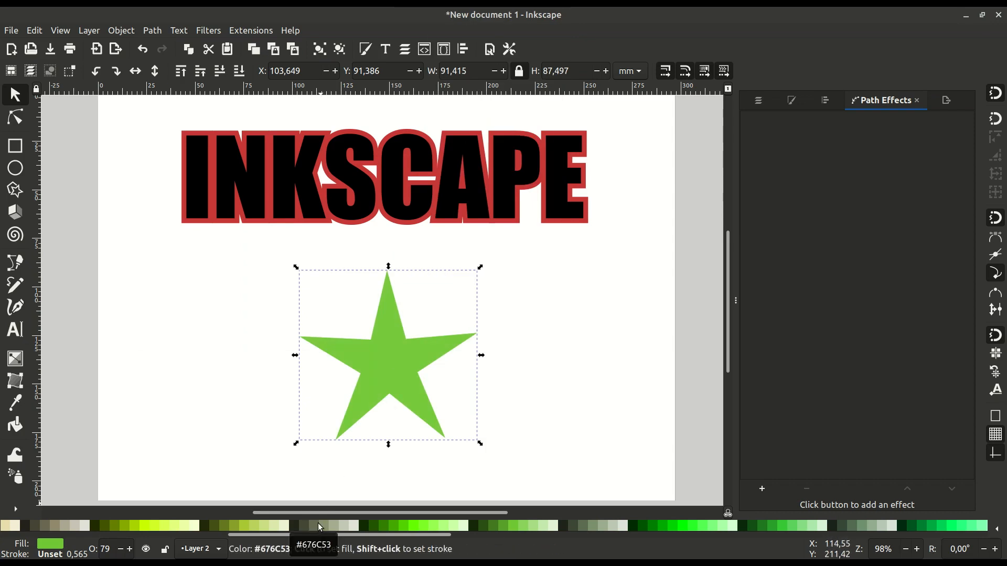
Fill the duplicated star with black and lower it one step beneath the green star
scroll(318, 524, left, 5)
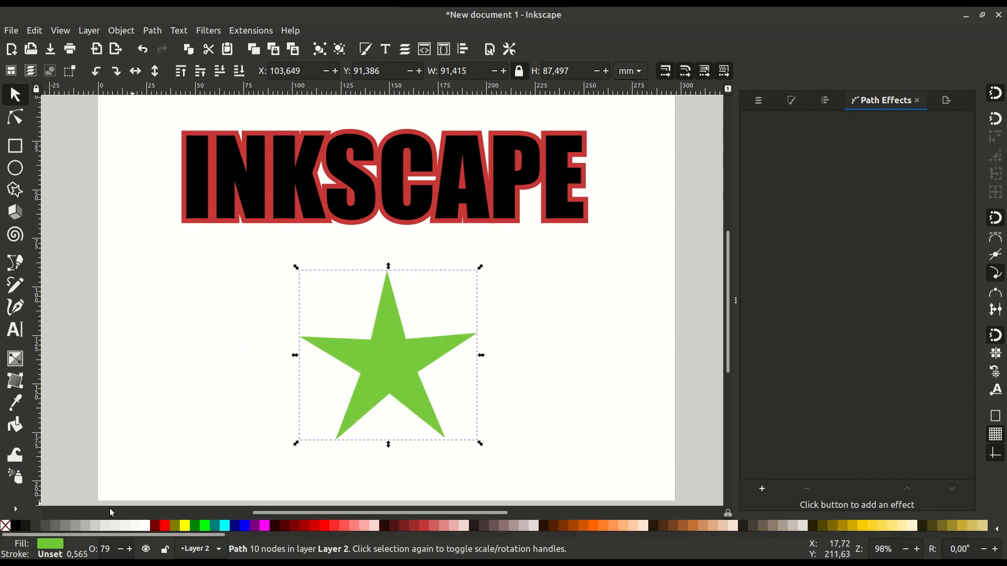
click(16, 526)
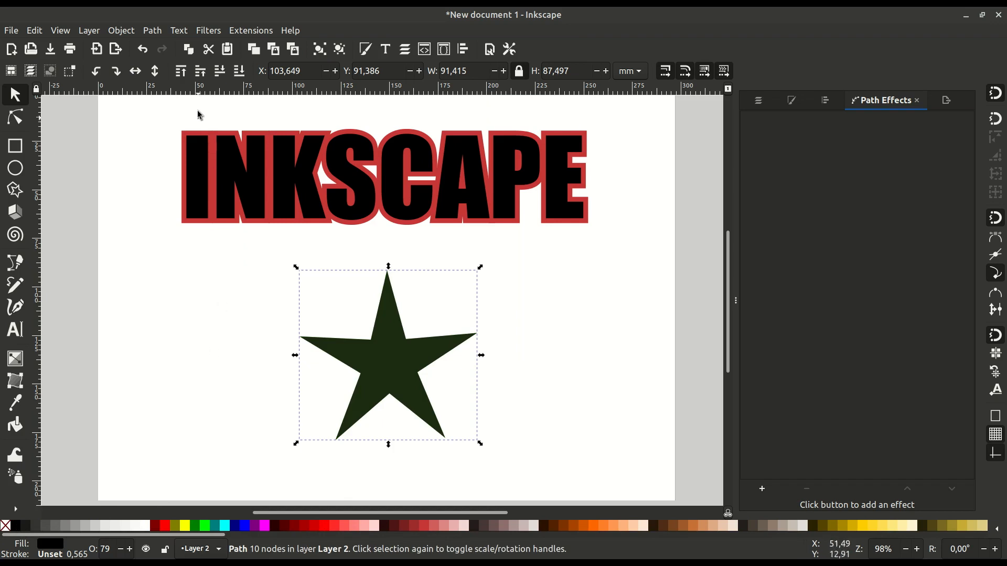
click(220, 72)
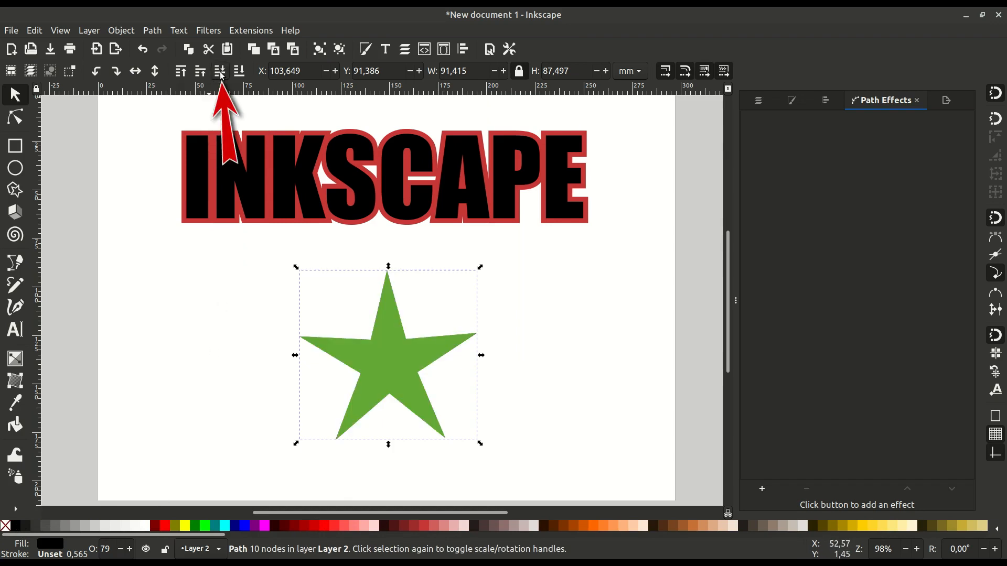
Apply the Offset path effect to the black star behind the green one and set its offset to 4.5 mm
click(160, 34)
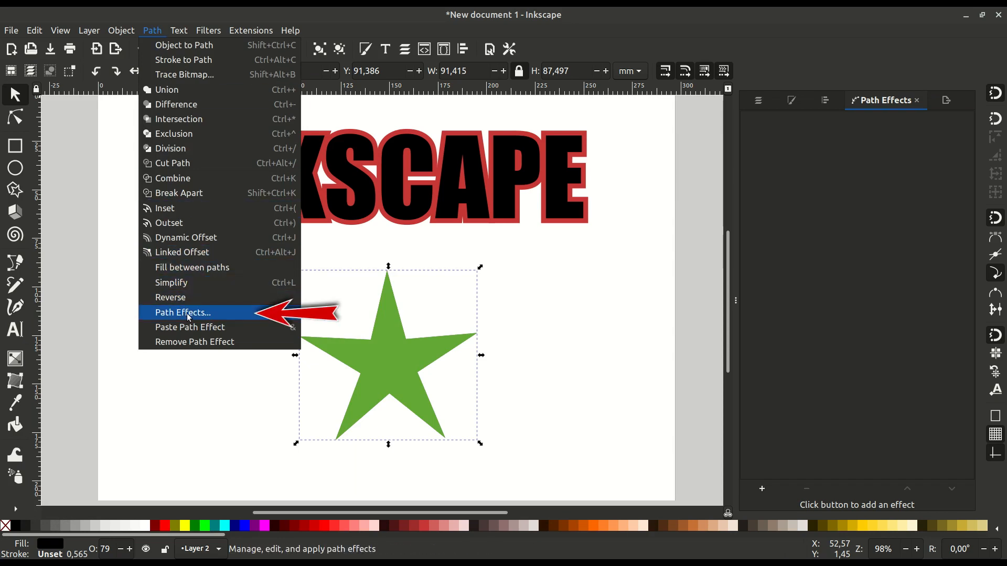
click(241, 317)
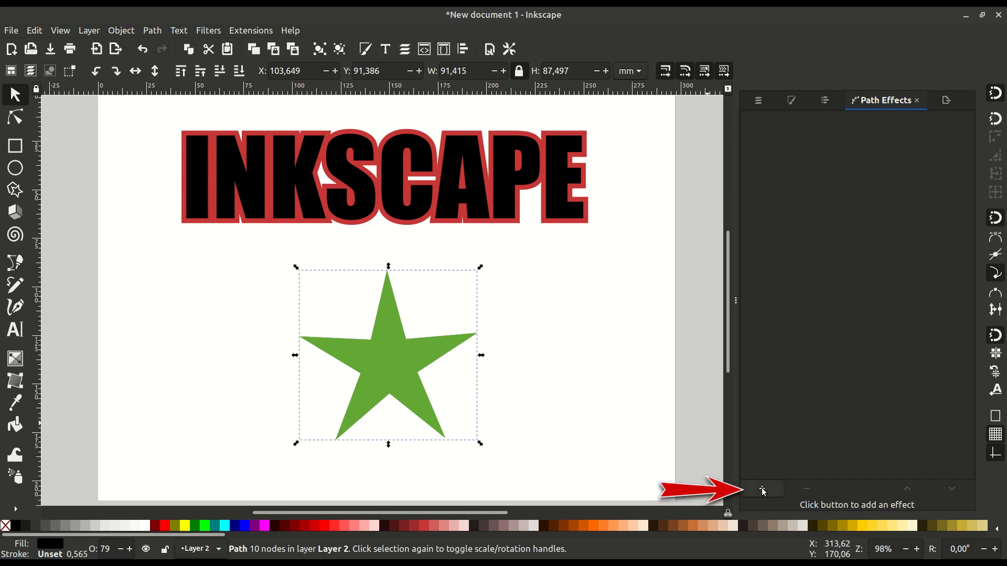
click(762, 490)
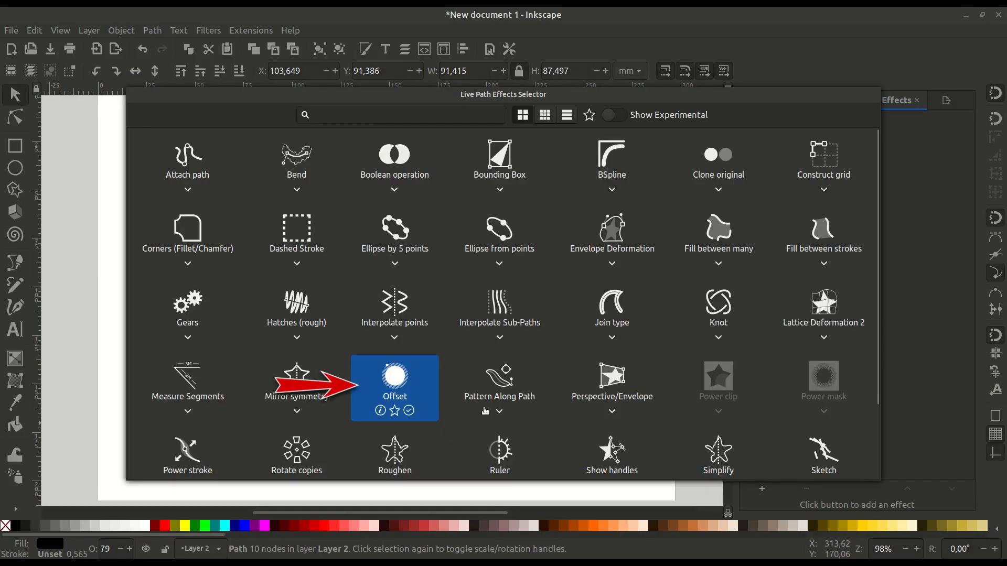
click(394, 383)
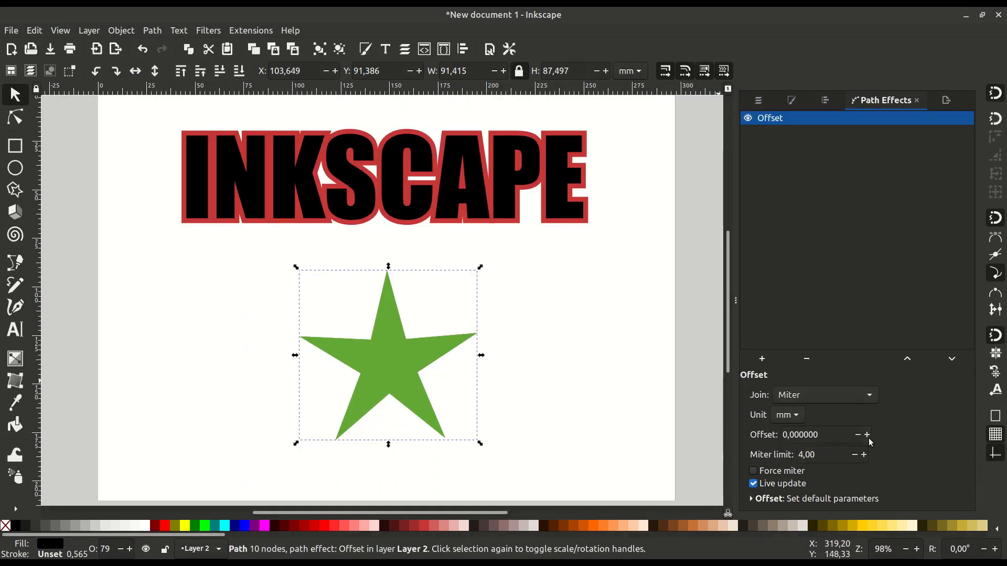
click(867, 435)
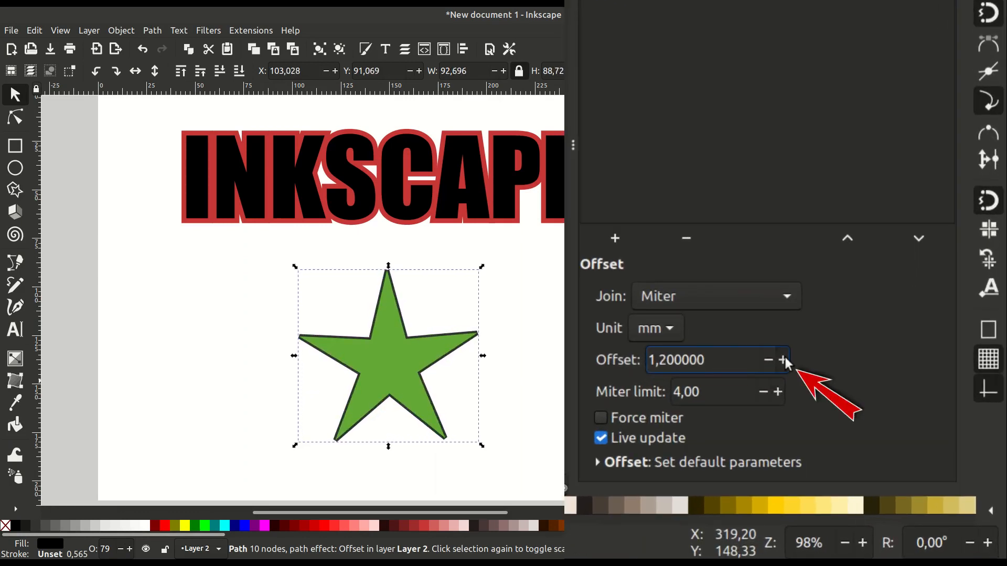
drag(785, 359, 785, 358)
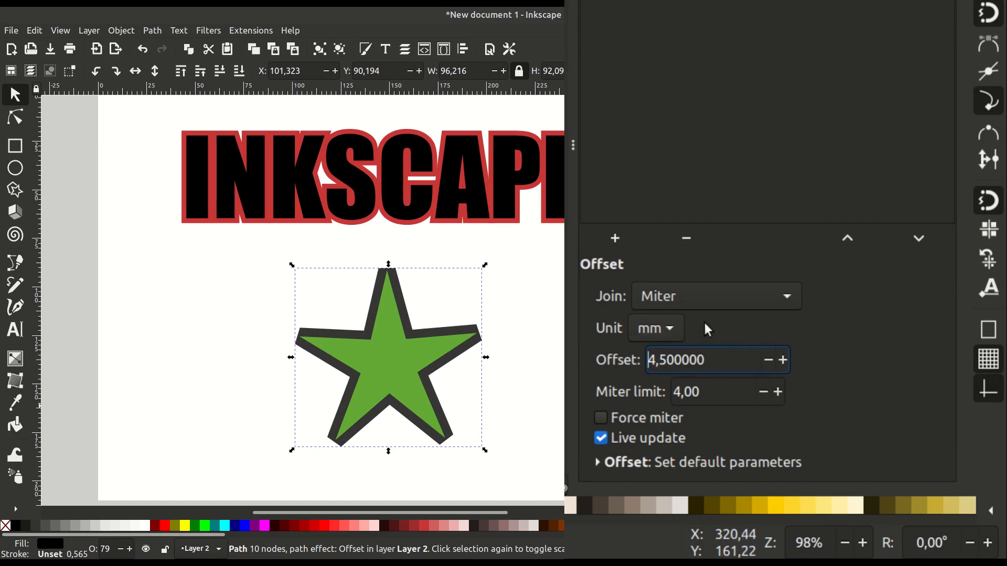
Try the Miter Clip join on the black star's offset, settle on Rounded and deselect the star
click(719, 297)
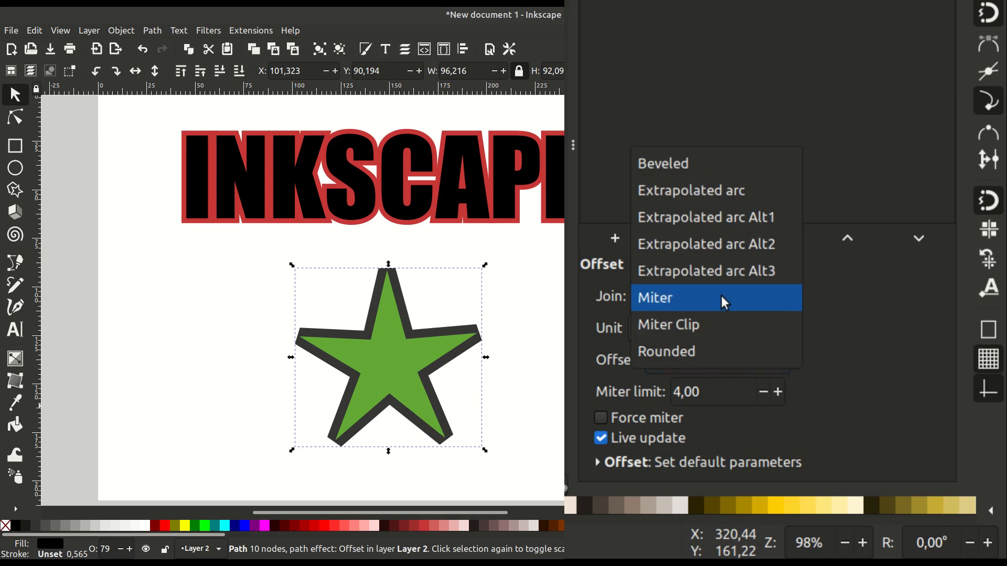
click(721, 327)
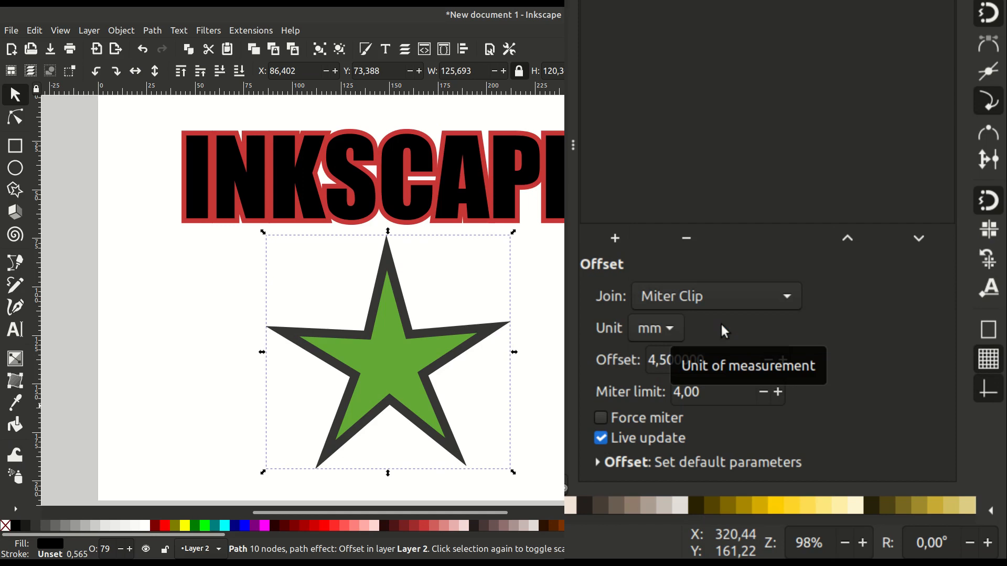
click(712, 294)
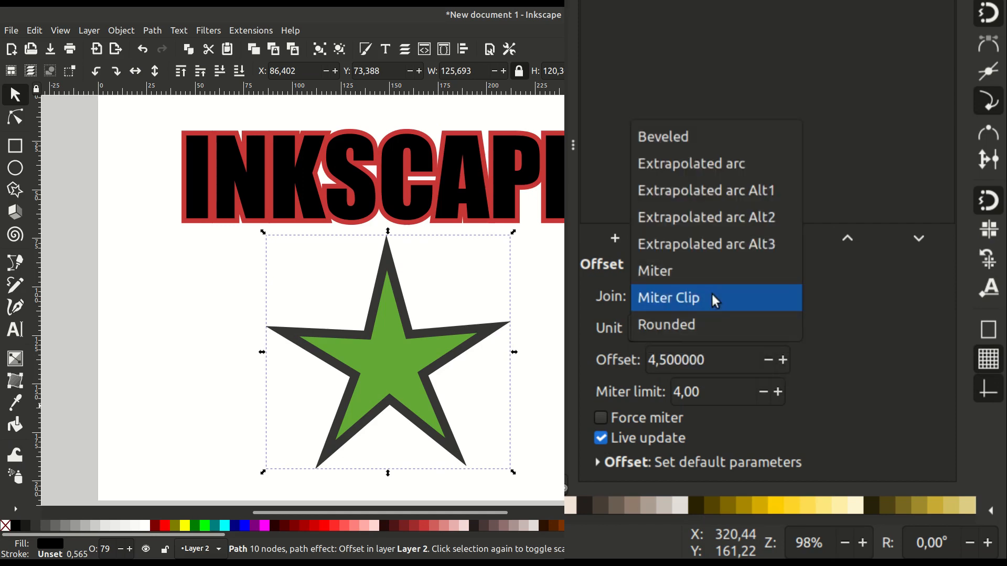
click(711, 322)
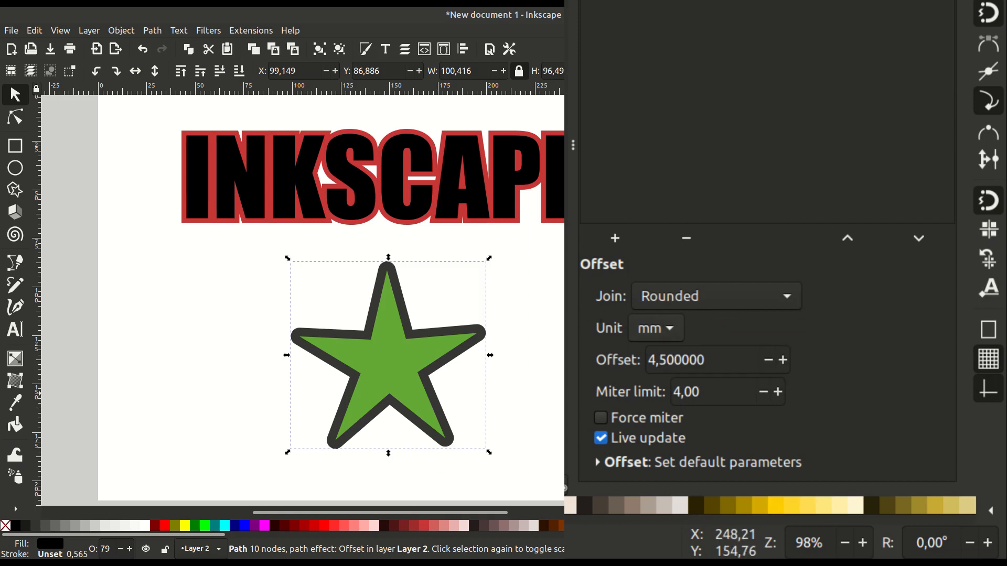
click(575, 387)
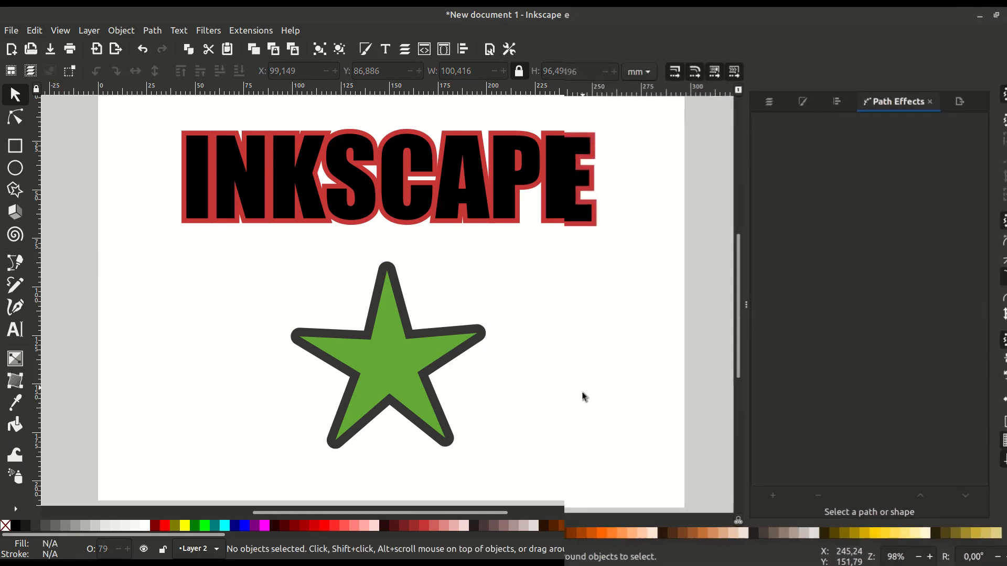
Duplicate the green star in place and fill the duplicate with white
click(390, 357)
right_click(390, 354)
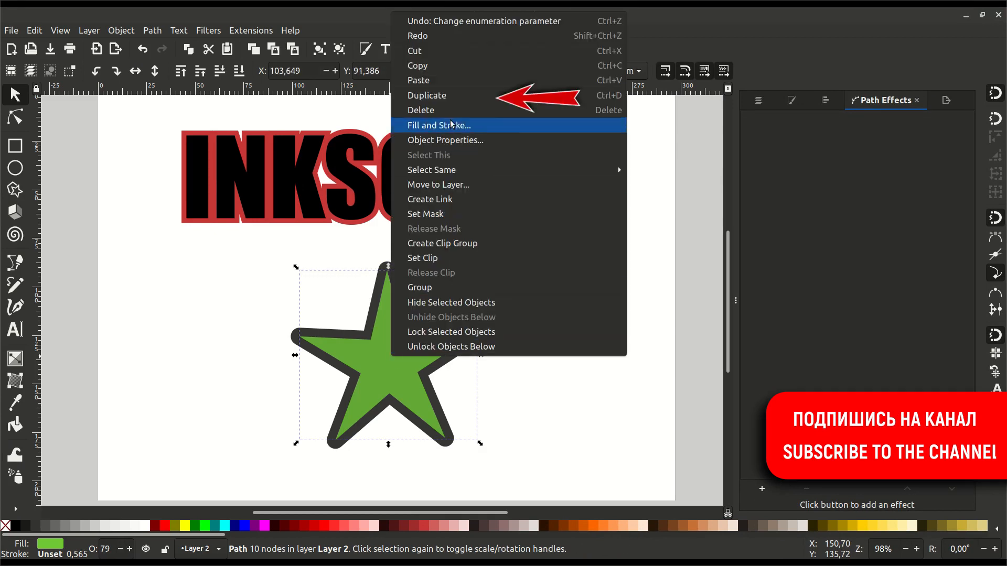
click(451, 104)
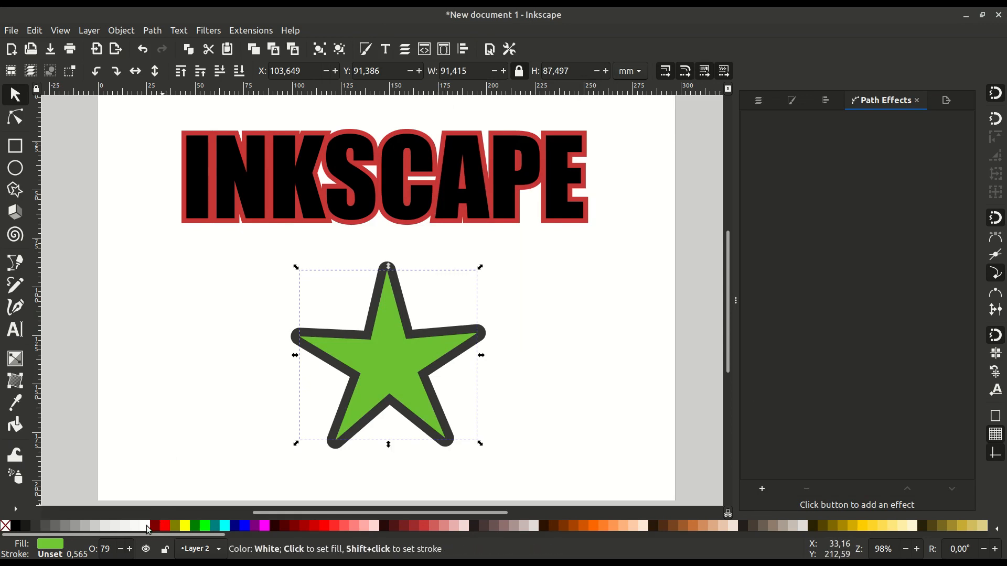
click(149, 526)
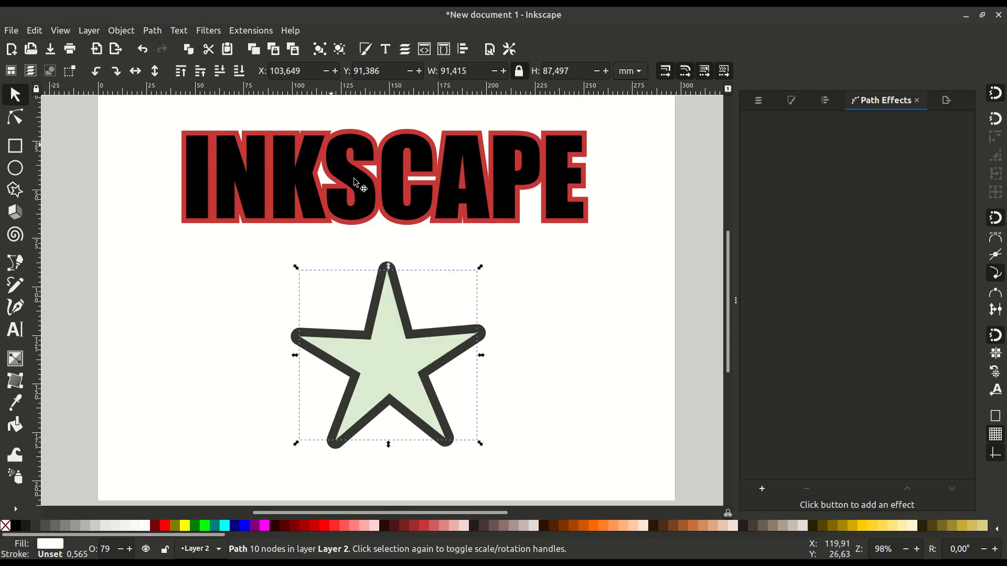
Apply the Offset path effect to the white star and shrink it inward with an offset of -3.4 mm
click(762, 489)
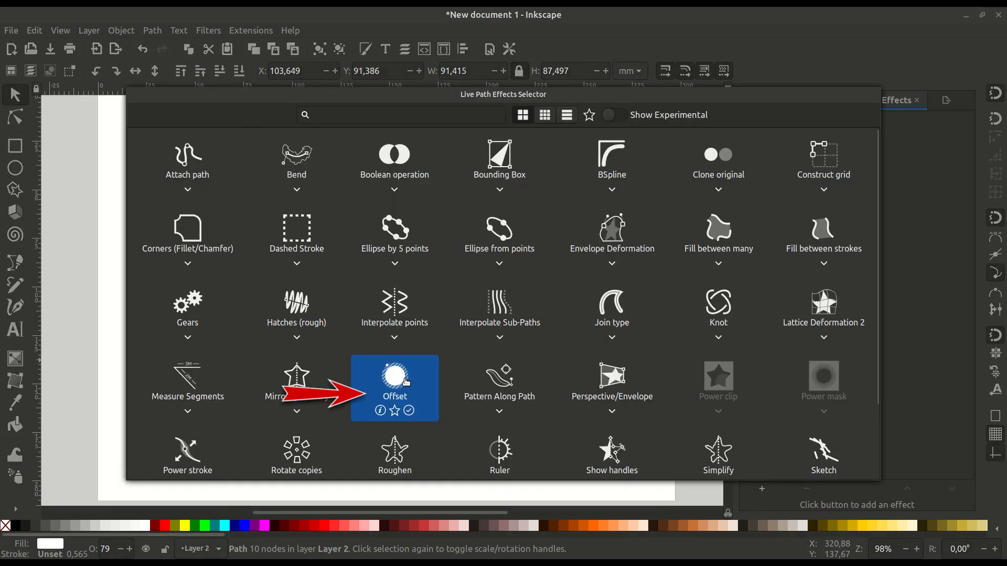
click(433, 389)
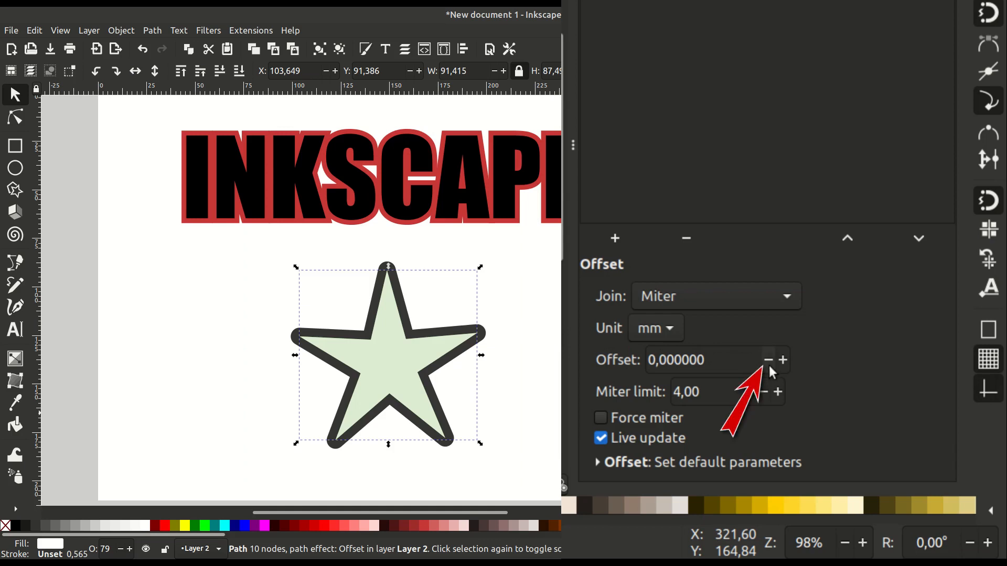
click(766, 362)
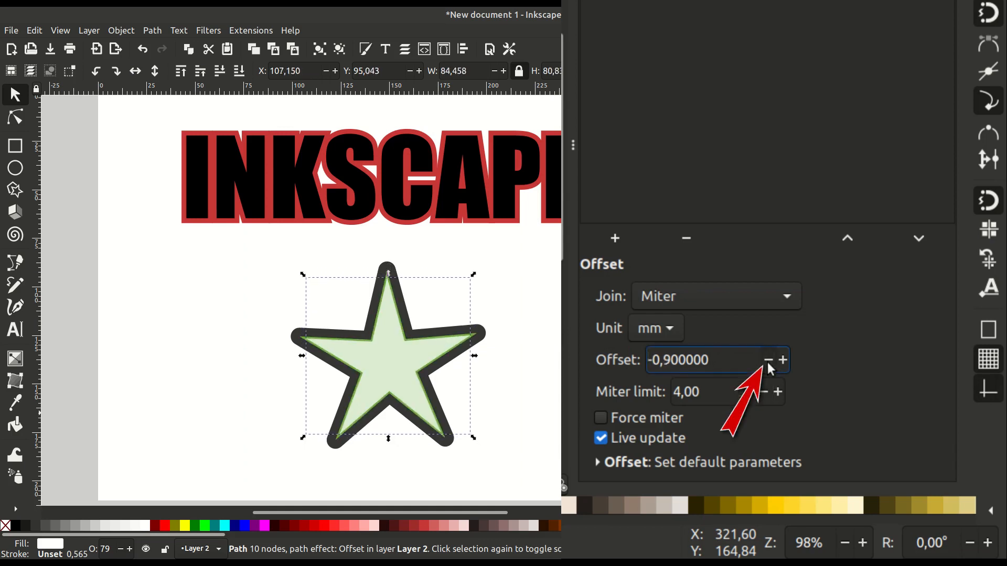
drag(766, 362, 766, 362)
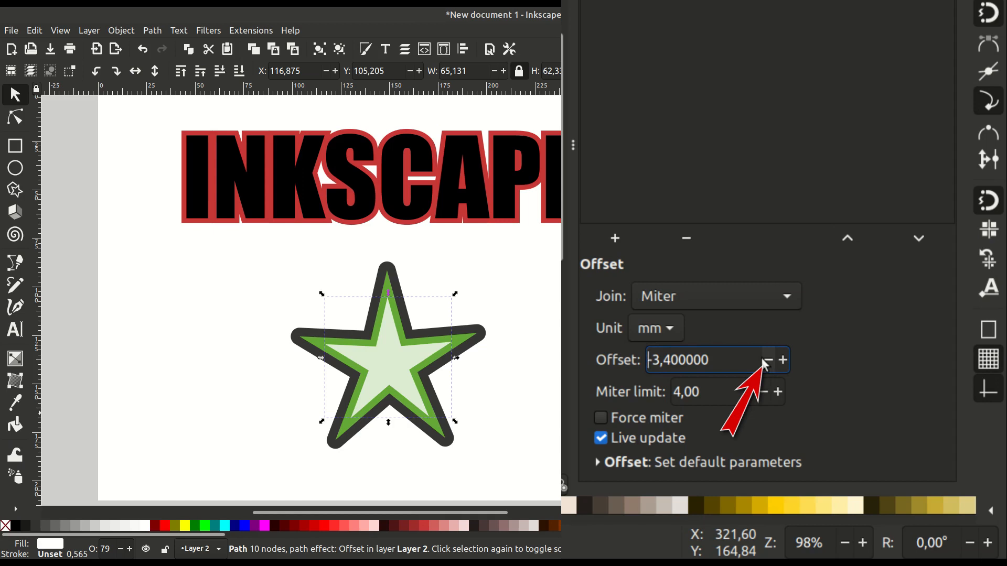
Try the Miter Clip and Rounded joins on the white star's inward offset, and return the join to Miter
click(681, 297)
click(681, 321)
click(680, 301)
click(680, 322)
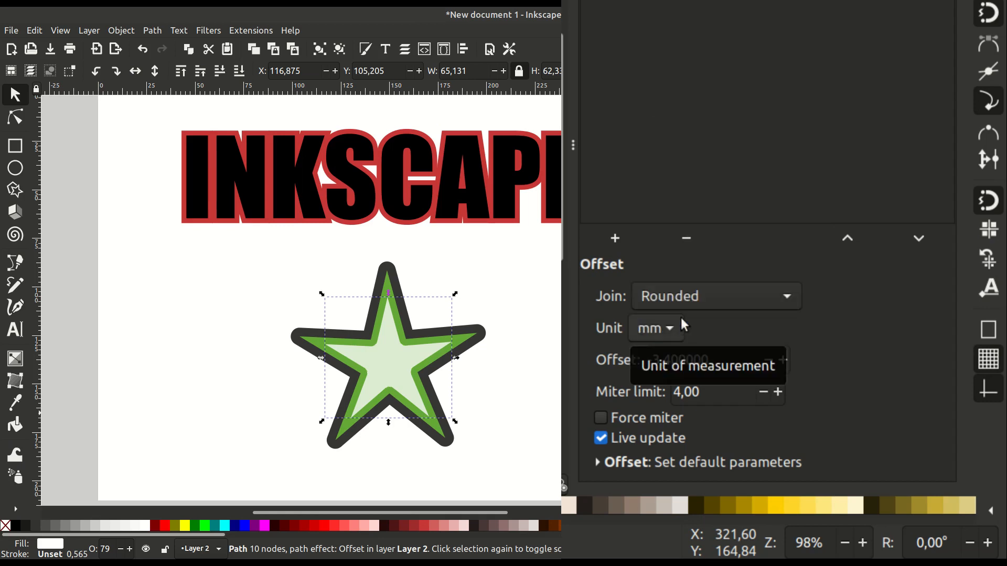
click(672, 295)
click(675, 243)
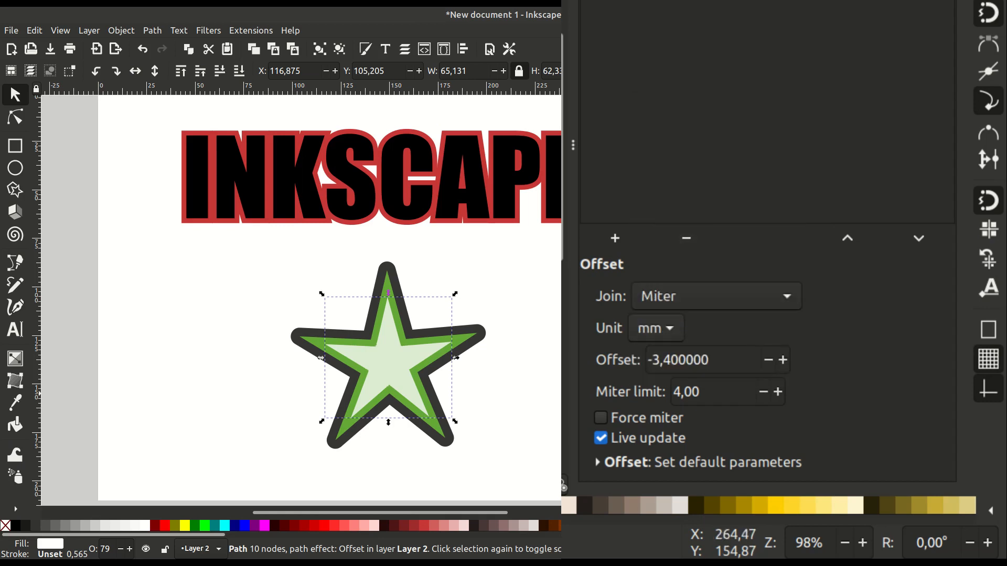
click(513, 394)
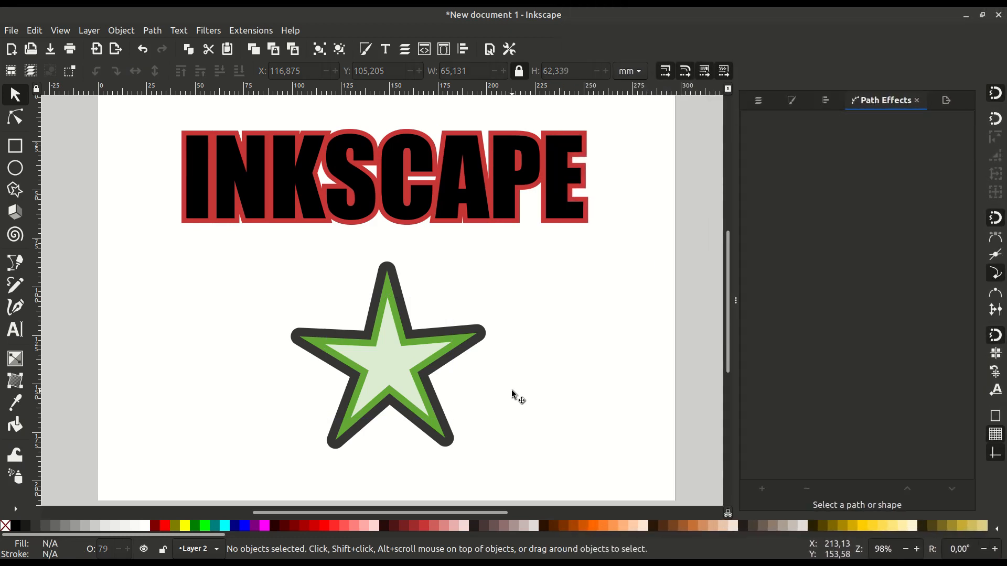